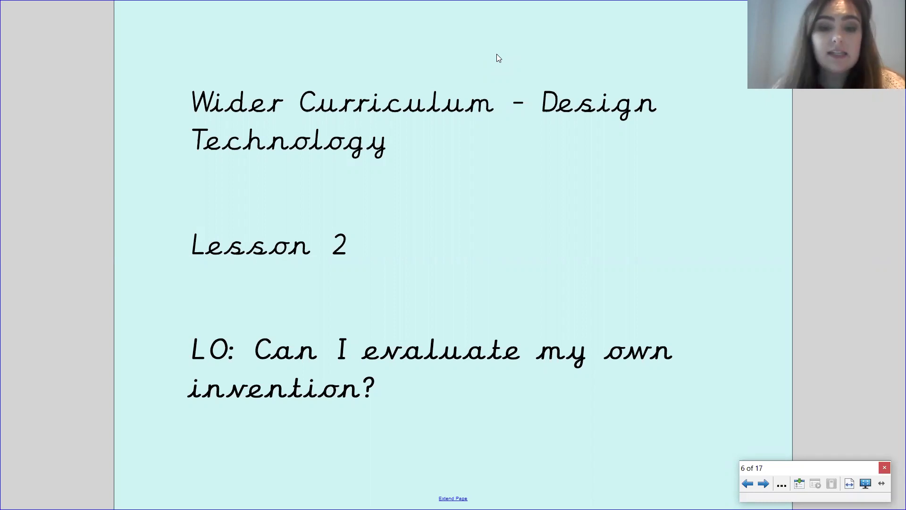
Step: Advance past the title page toward the page 7 'Evaluation' questions slide
left_click(764, 483)
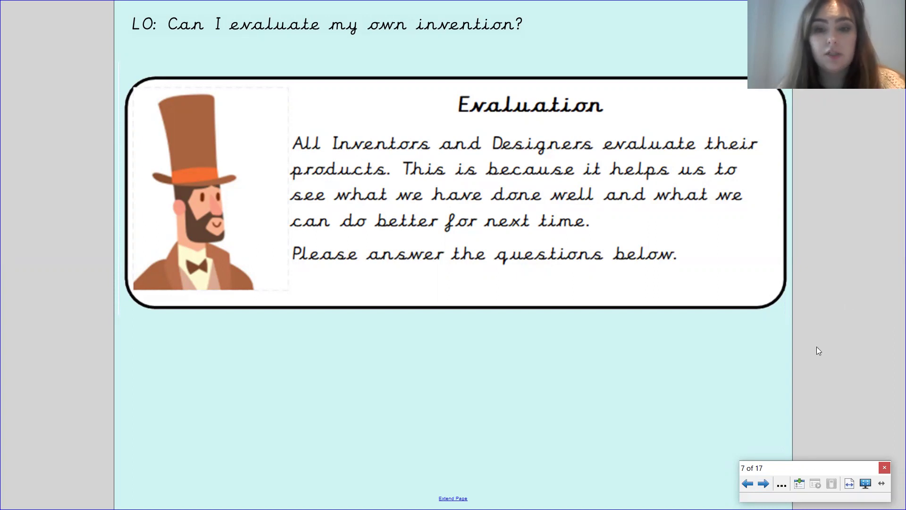
Step: Advance to page 9, the 'Let me show you!' worksheet beside the Massaging mattress sketch
left_click(763, 484)
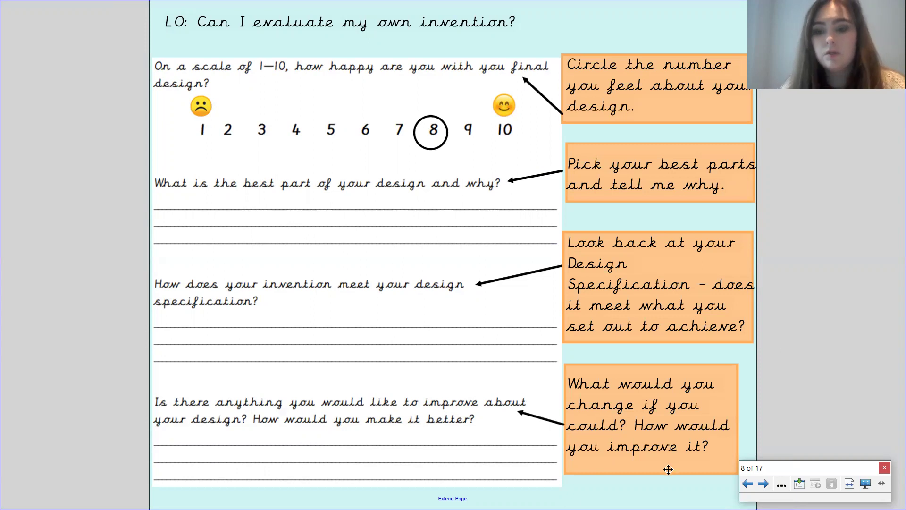
left_click(762, 483)
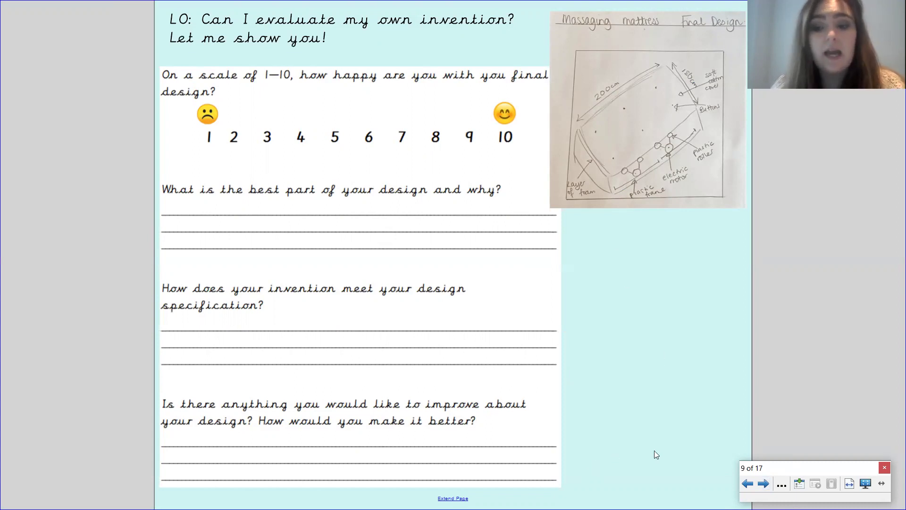
Step: Pick the Pen tool and circle the number 9 on the 1–10 happiness scale
left_click(781, 482)
mouse_move(806, 323)
left_click(747, 328)
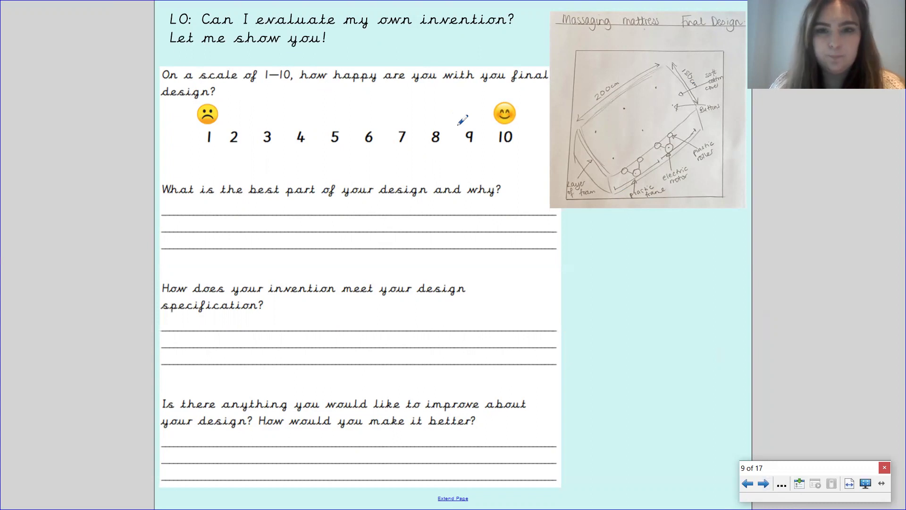
mouse_move(470, 124)
left_mouse_down()
mouse_move(469, 148)
mouse_move(482, 141)
mouse_move(471, 123)
left_mouse_up()
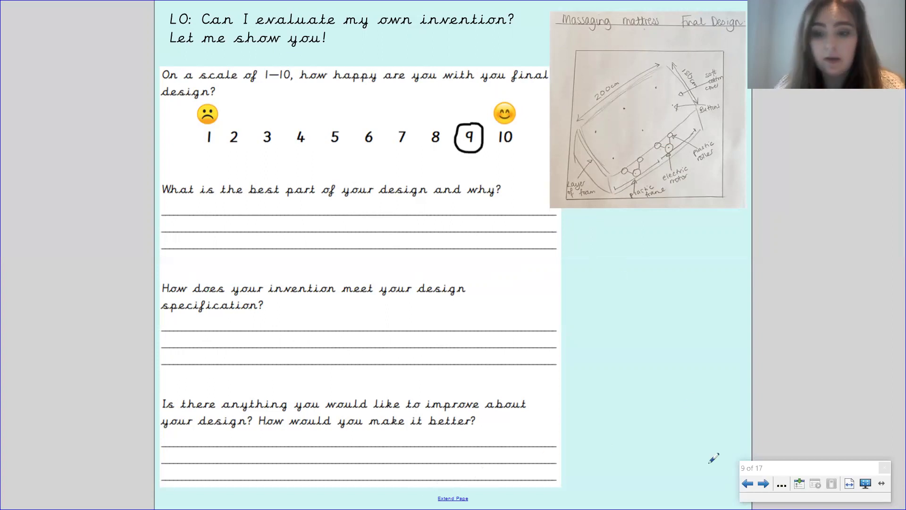
Step: In Arial 18, answer that the best part is the rollers, safe to use and comfortable
left_click(782, 482)
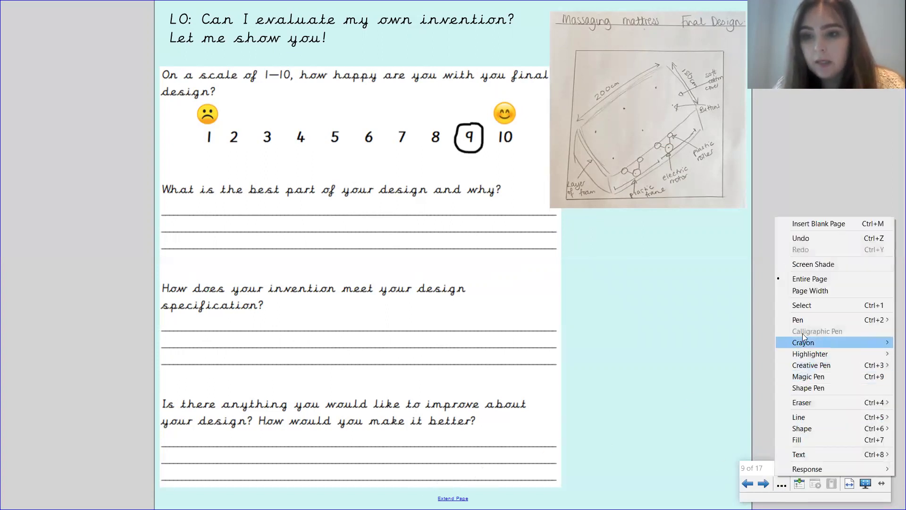
mouse_move(811, 455)
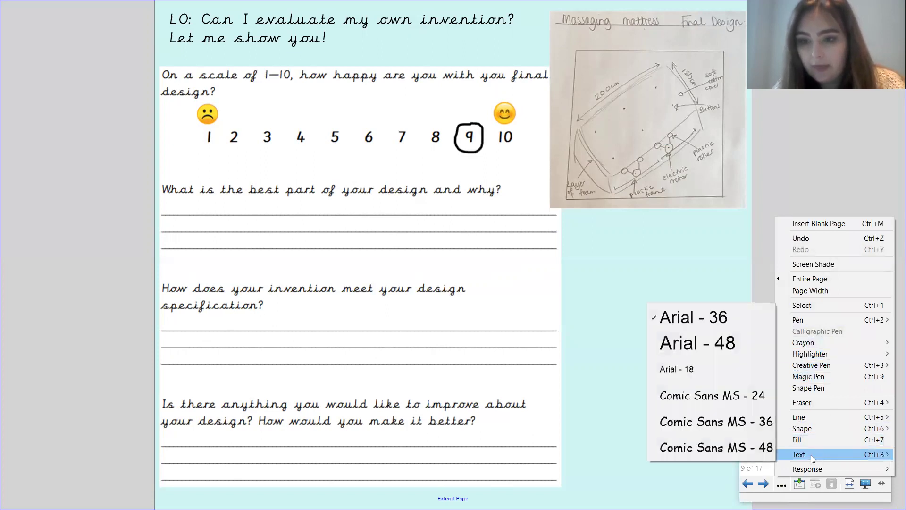
left_click(701, 371)
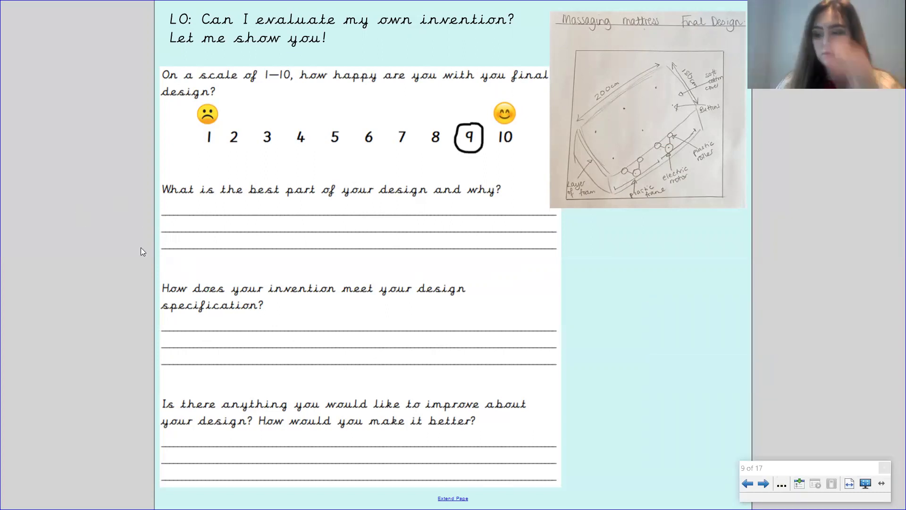
left_click(165, 207)
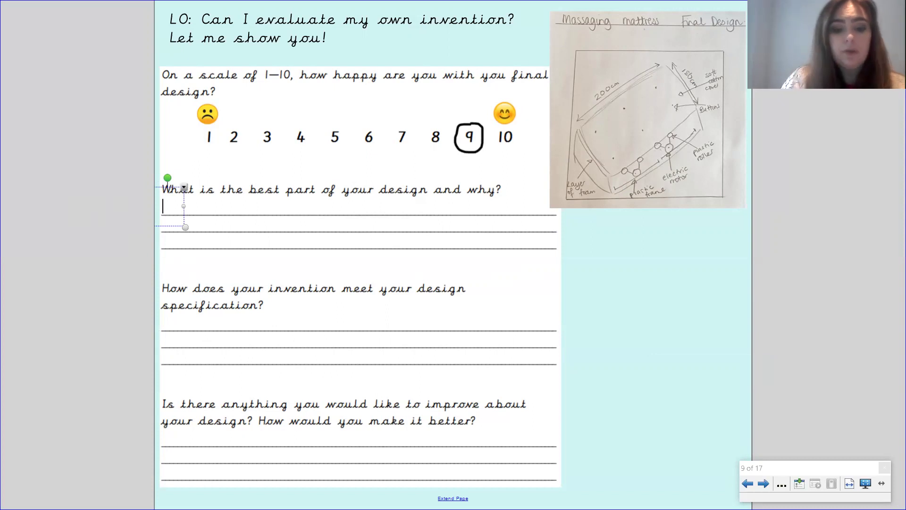
type("t")
key("BackSpace")
type("The be")
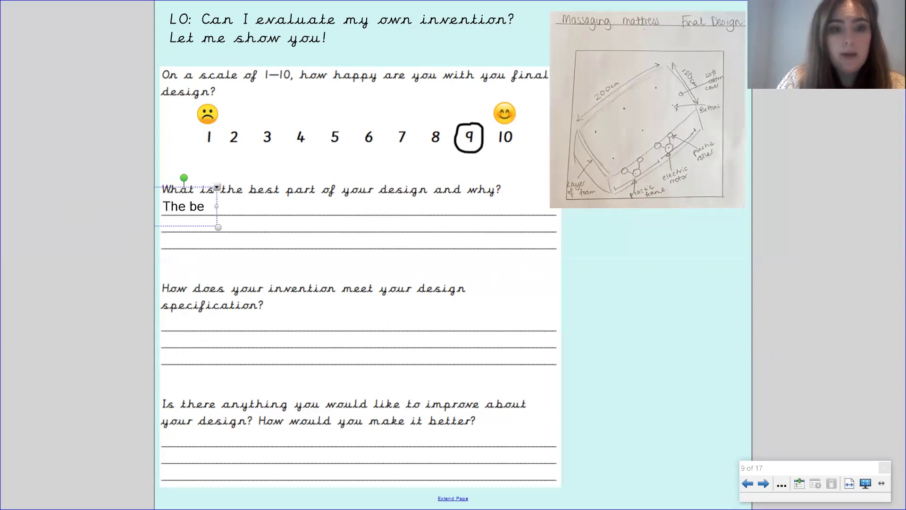
type("st part of my desin")
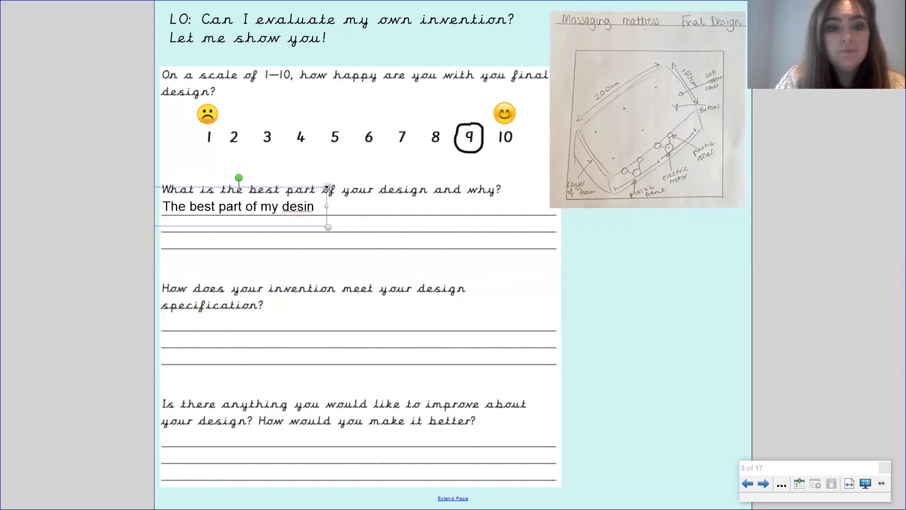
key("BackSpace")
type("gn is the")
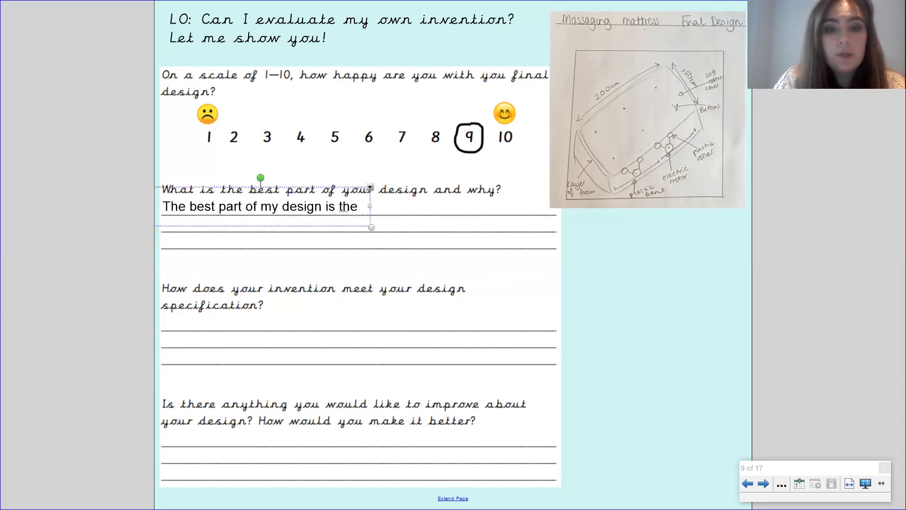
type(" rollers because ")
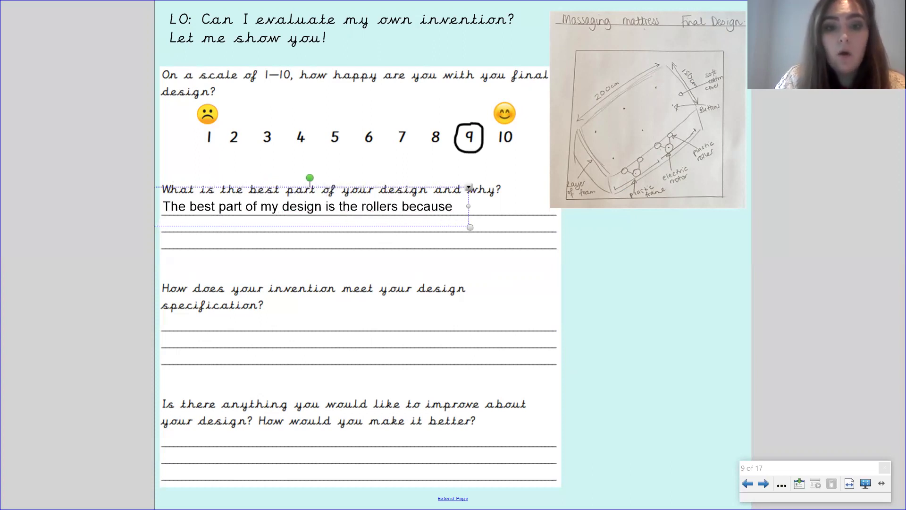
type("I think th")
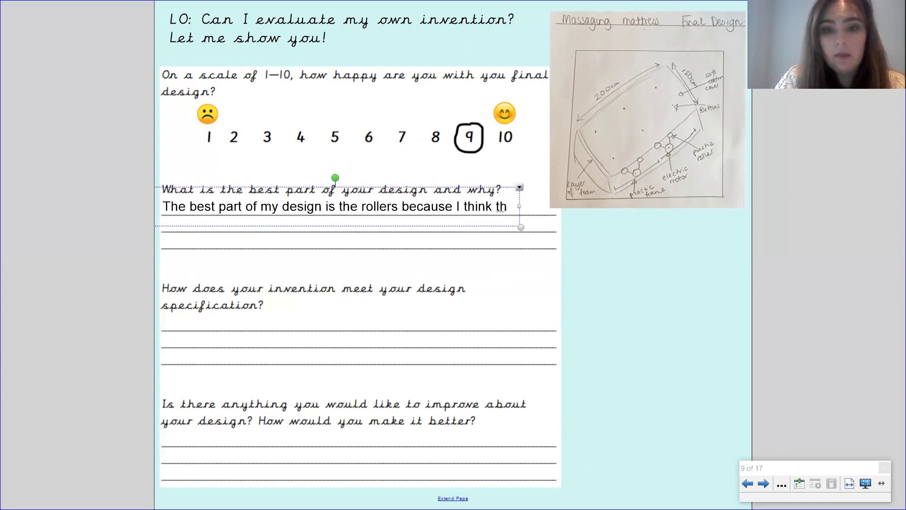
type("ey will be s")
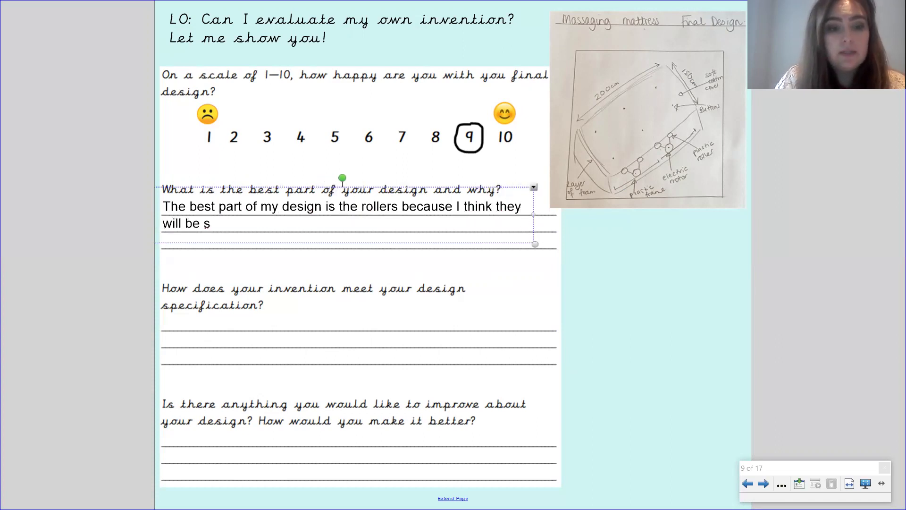
type("afe to use")
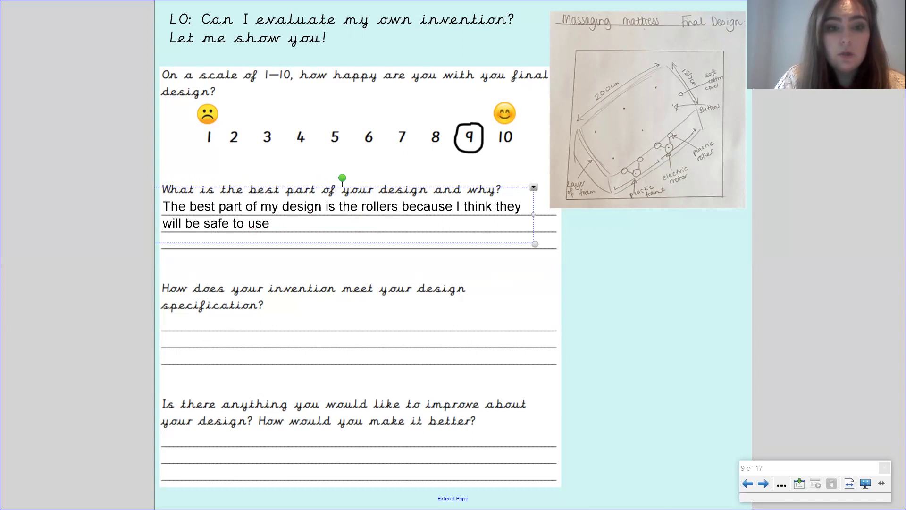
type(" and will pro")
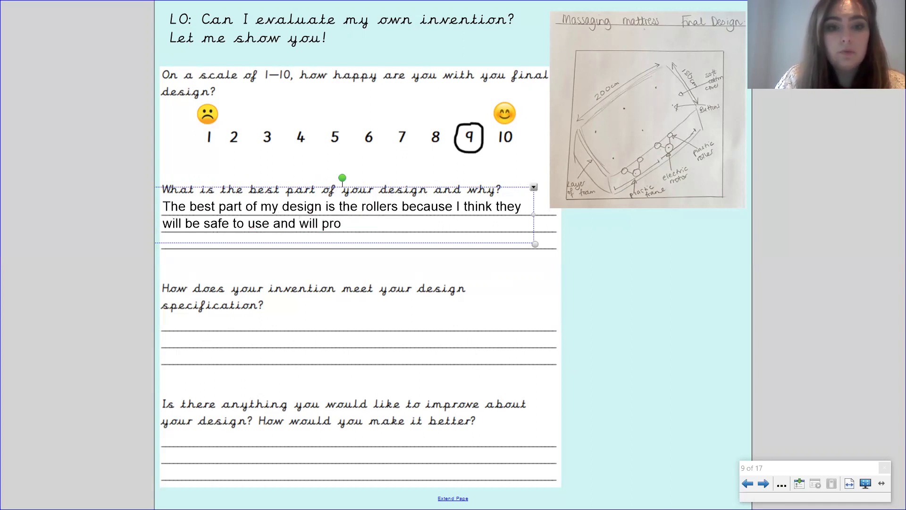
type("vide ")
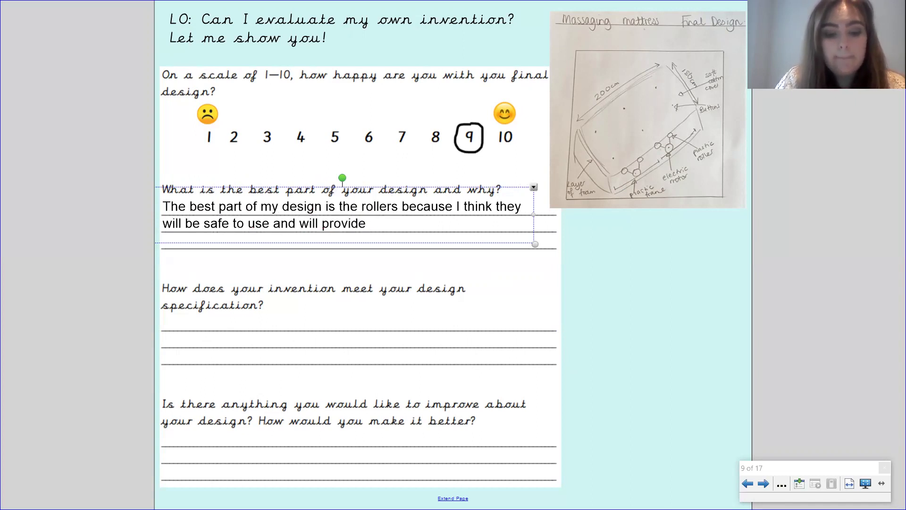
type("t")
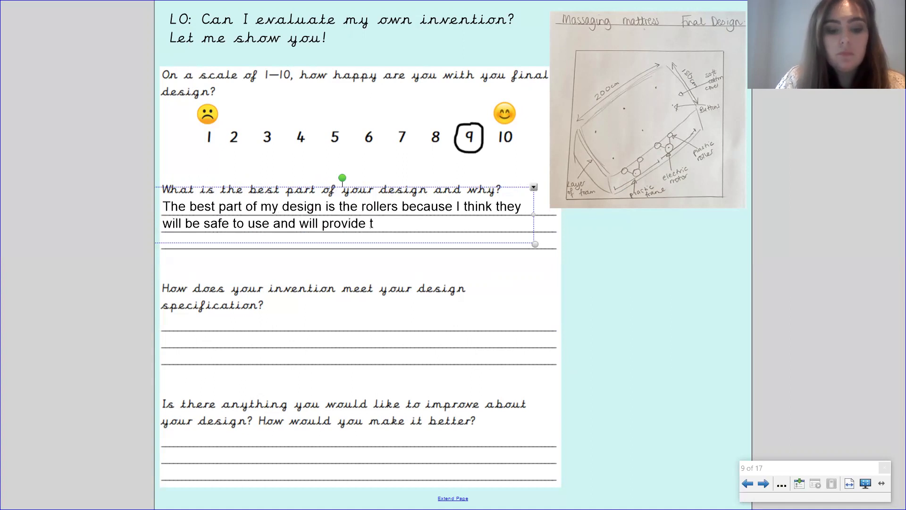
type("he user")
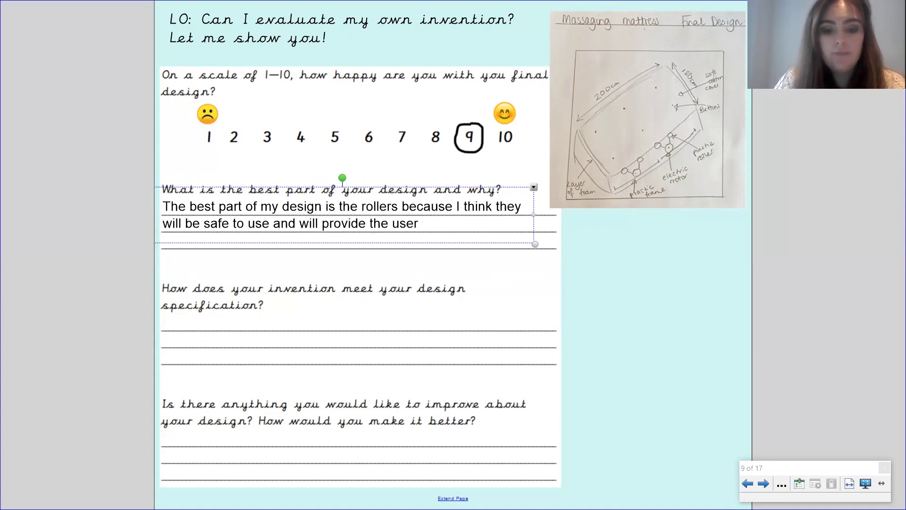
type(" with great com")
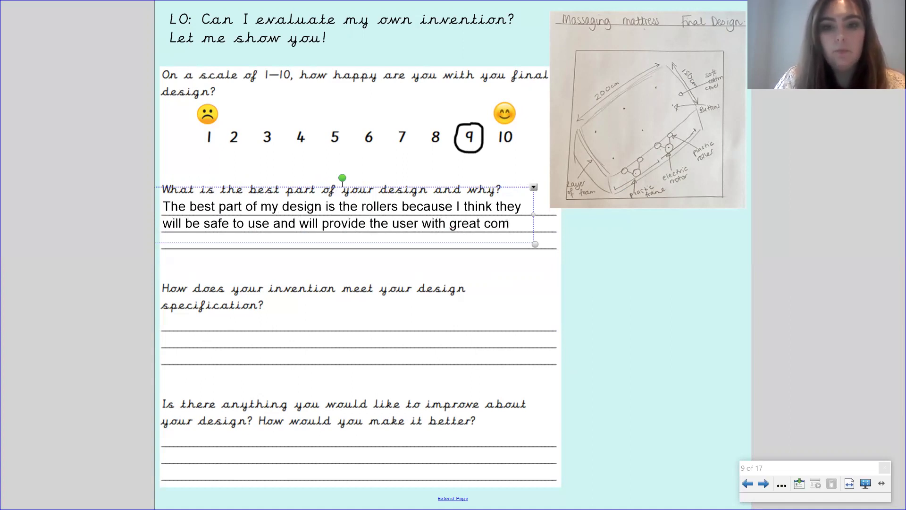
type("fortn")
key("BackSpace")
type(".")
left_click(471, 261)
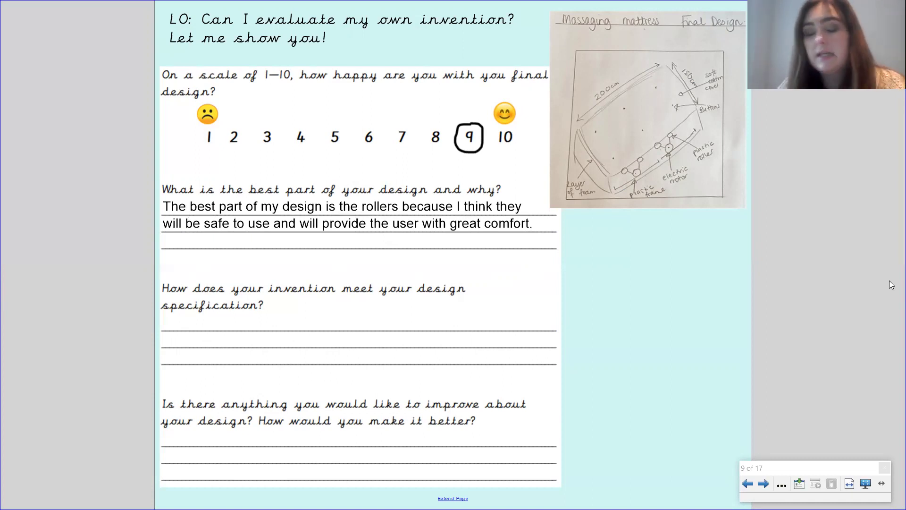
Step: Start the specification answer: it uses the listed materials and meets the target audience's needs
left_click(158, 323)
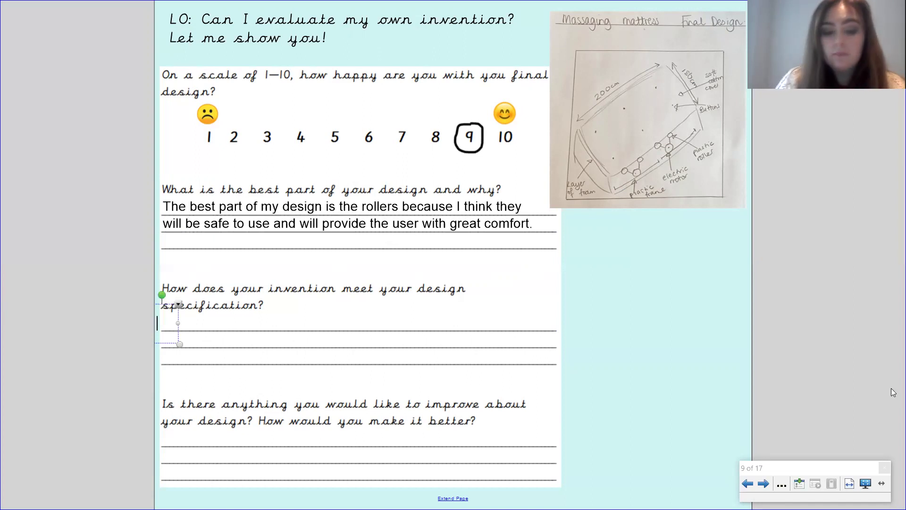
type("It does meet")
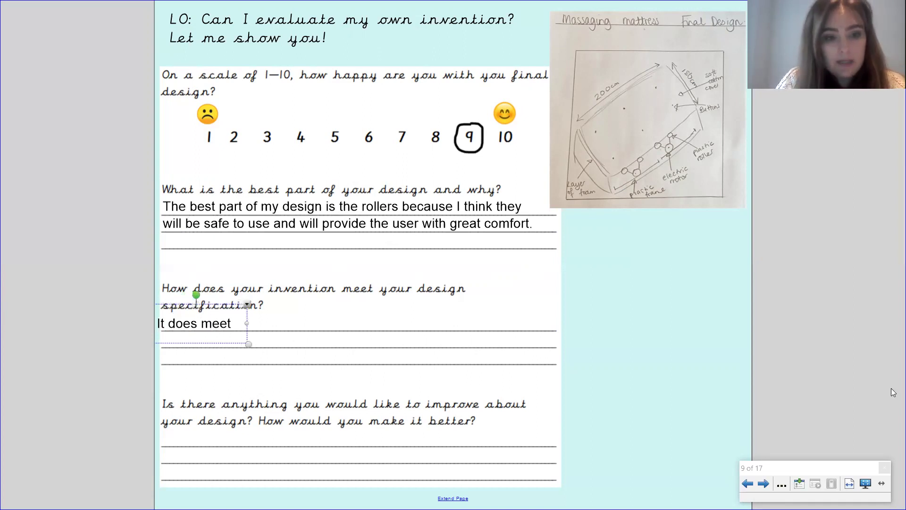
type(" the design")
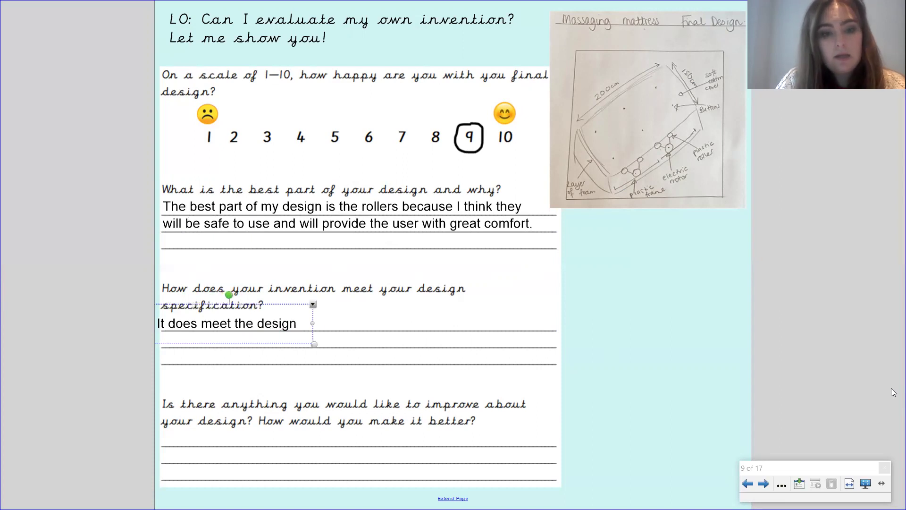
type(" specifi")
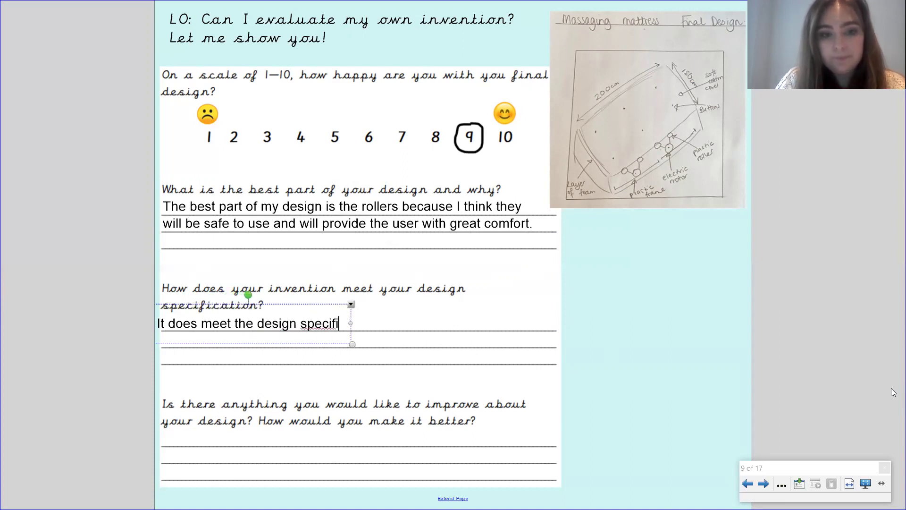
type("catio")
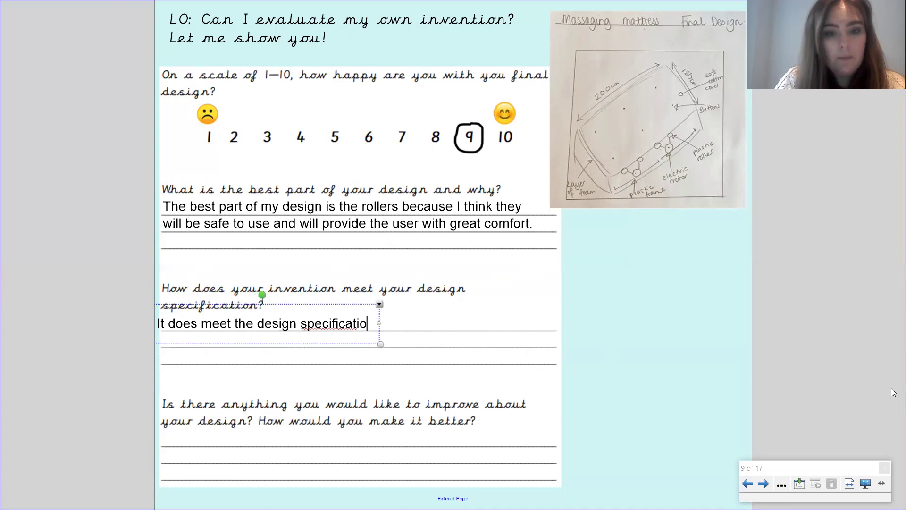
type("n because I")
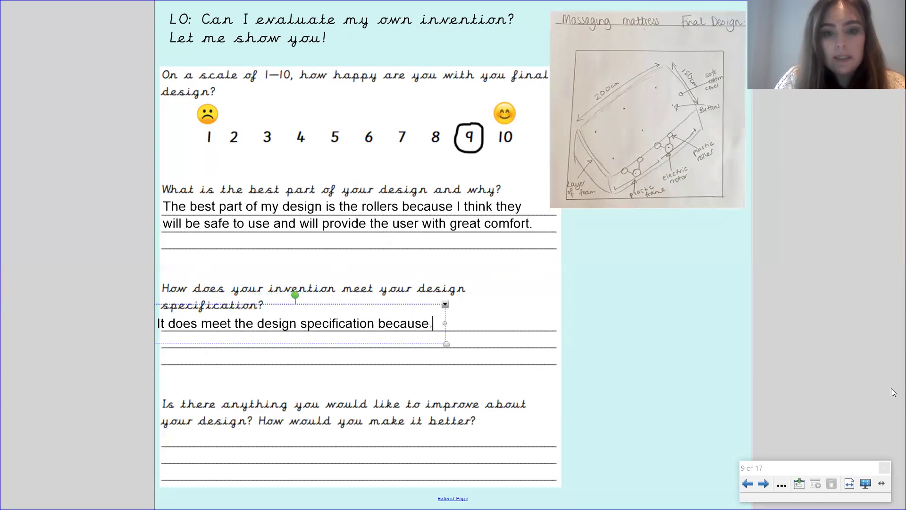
type(" have used the mate")
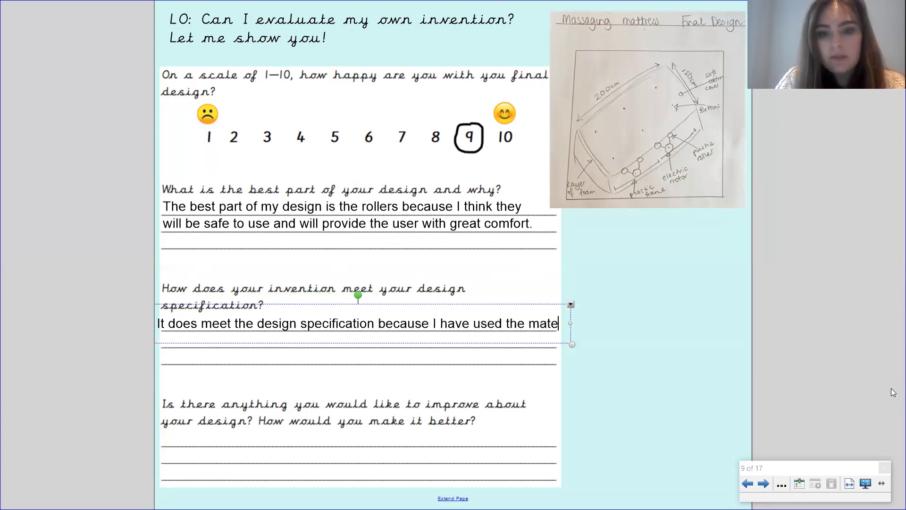
type("rials")
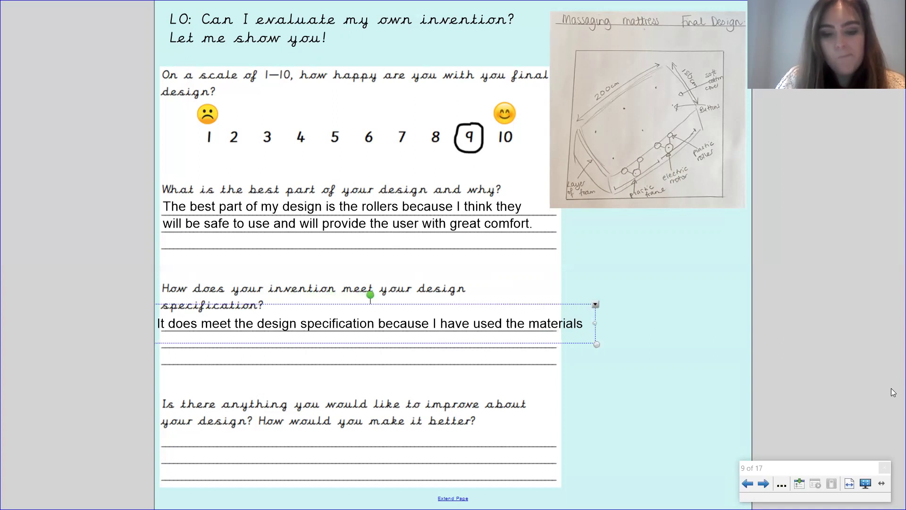
type(" in")
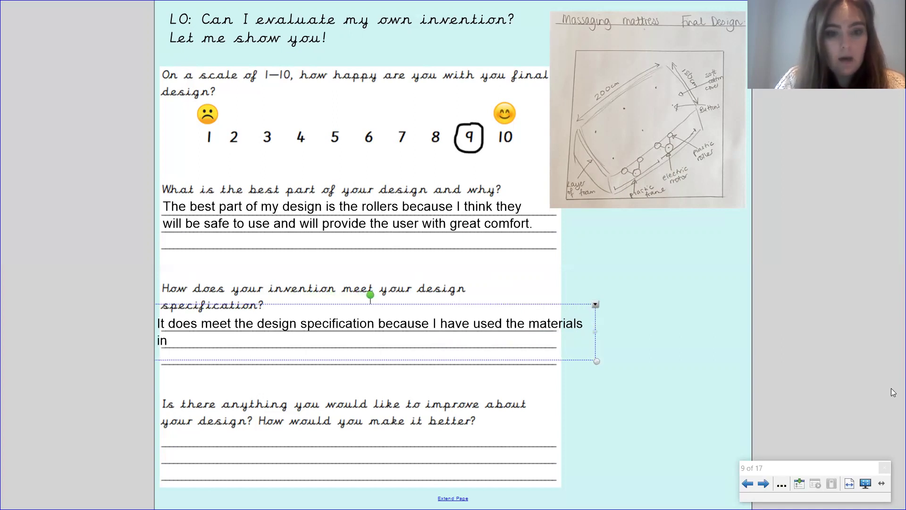
key("BackSpace")
key("BackSpace")
key("BackSpace")
type("that ")
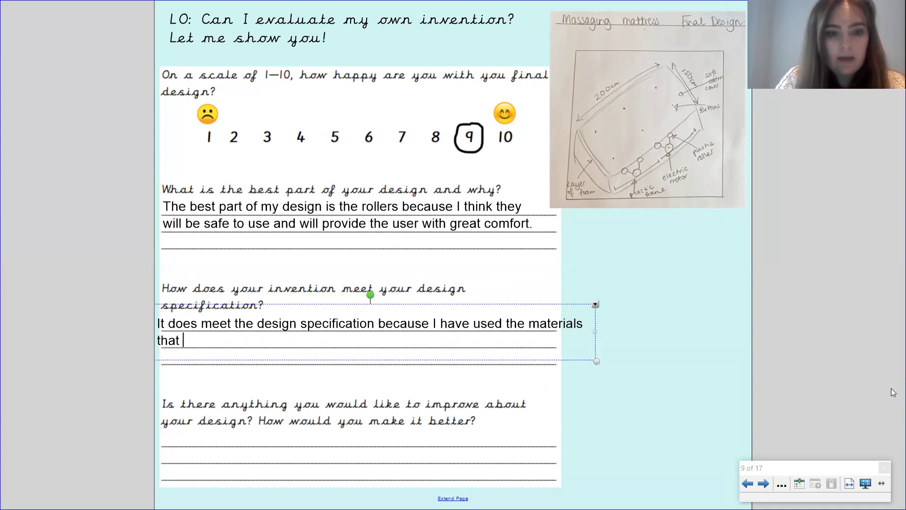
type("I listed")
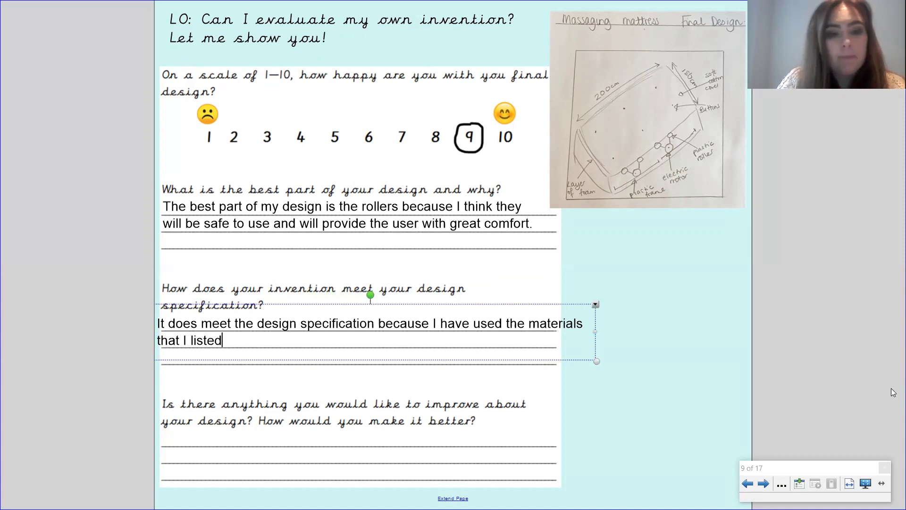
type(" and it meets the")
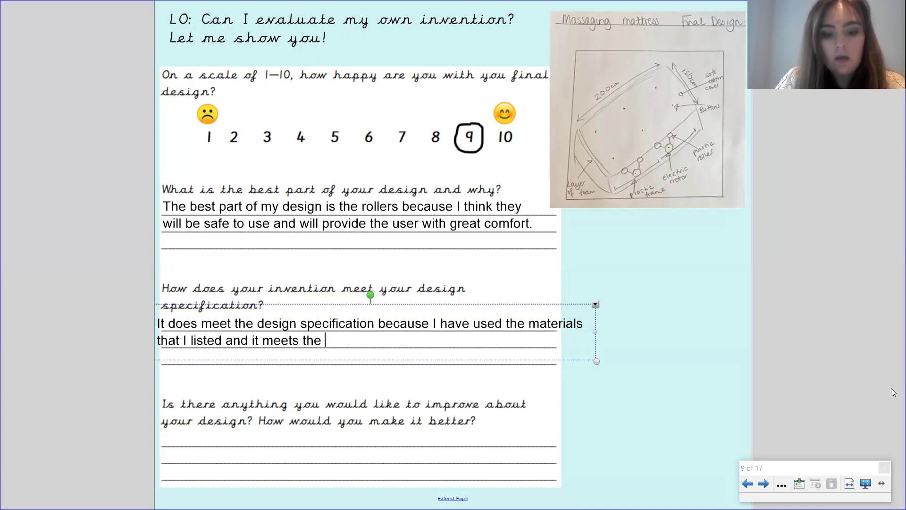
type(" needs of m")
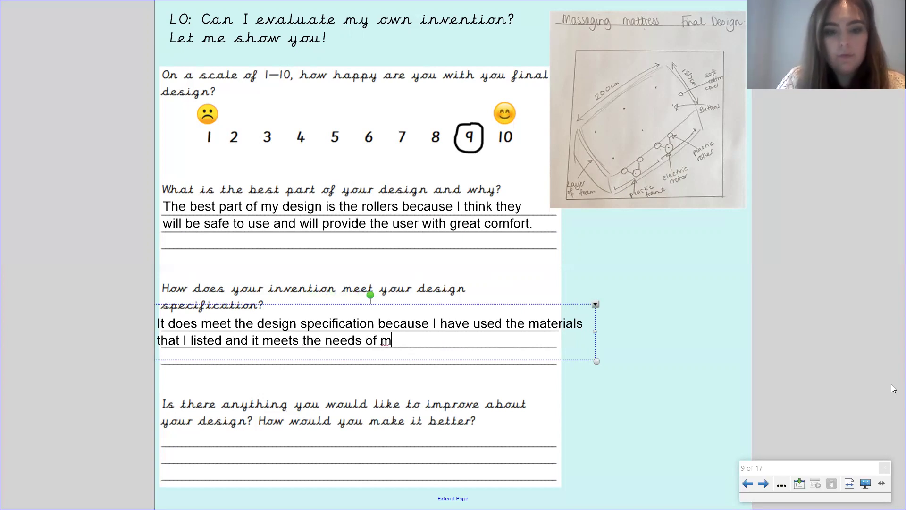
type("y target audien")
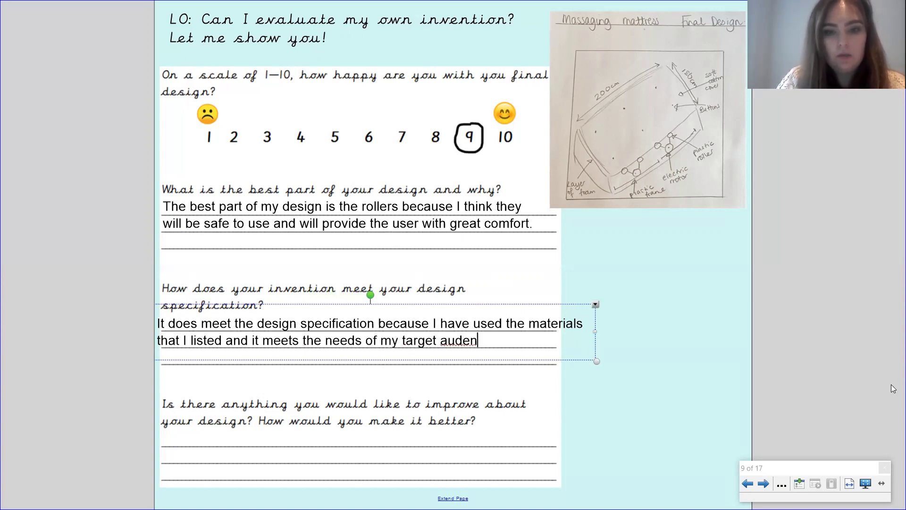
type("ce")
key("BackSpace")
key("BackSpace")
key("BackSpace")
key("BackSpace")
type("ience.")
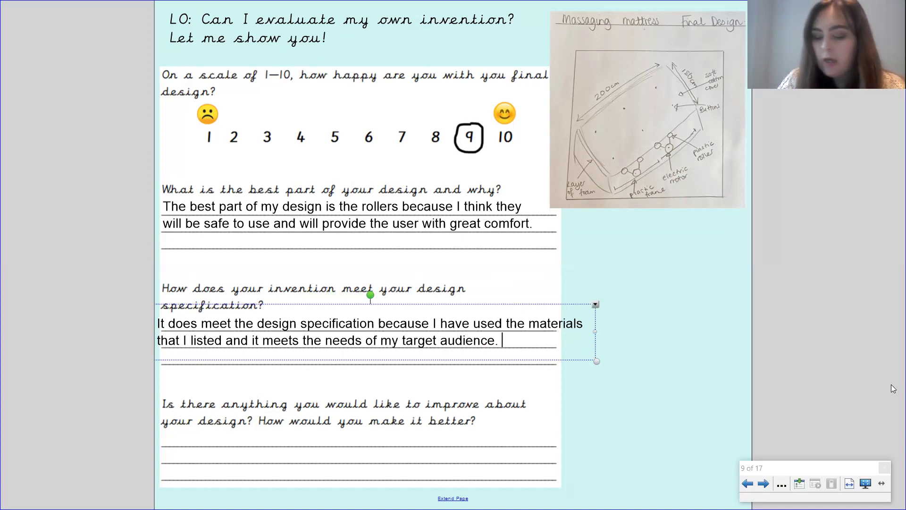
Step: Add that it is also safe to use, so this does meet my specification
type("It is also")
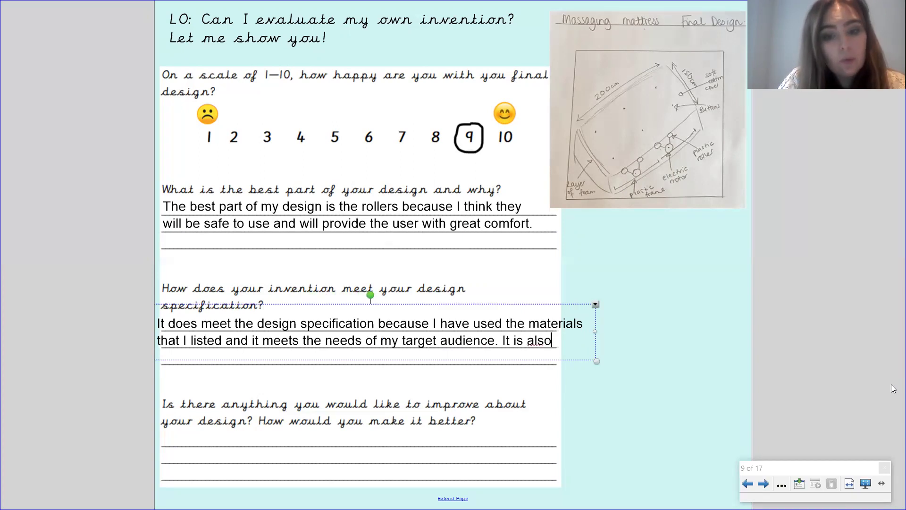
type(" safe to")
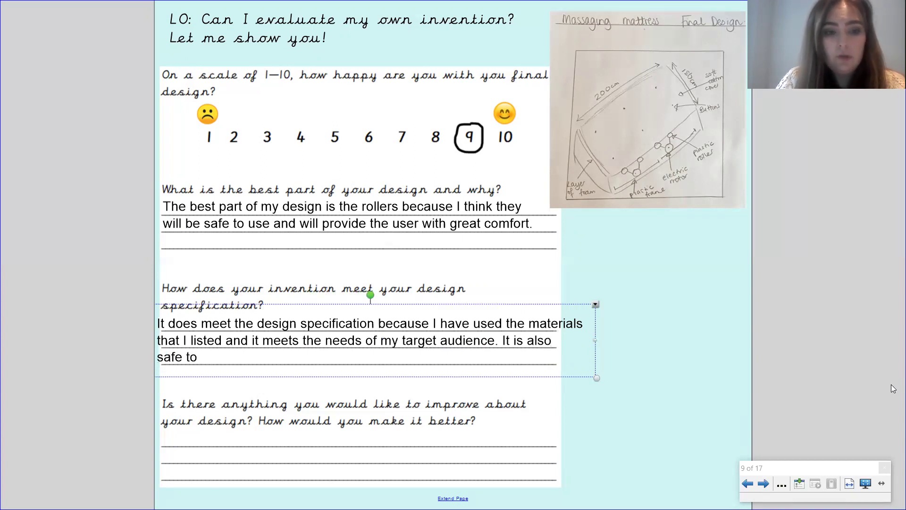
type(" use")
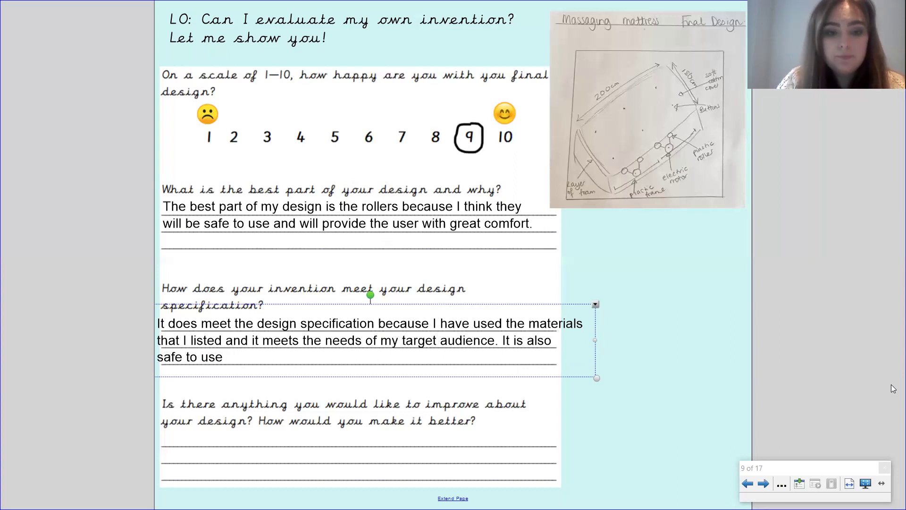
type("and")
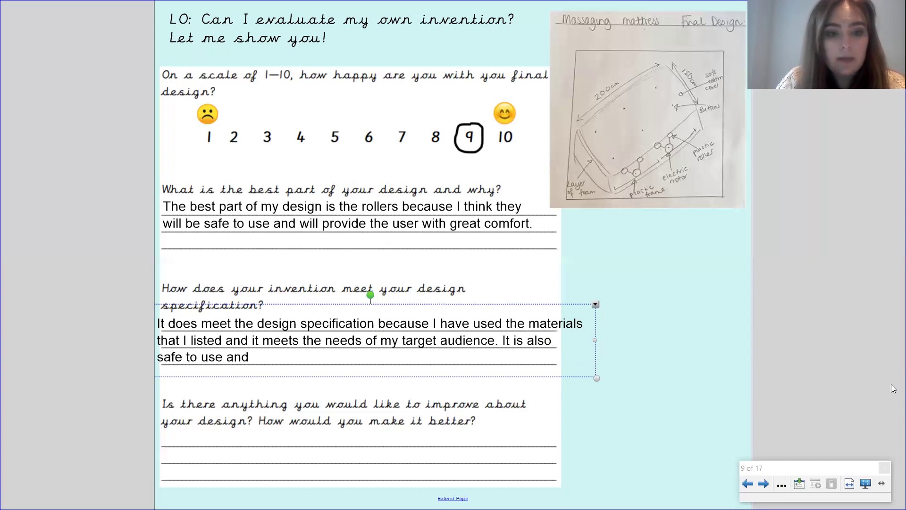
type(" so my")
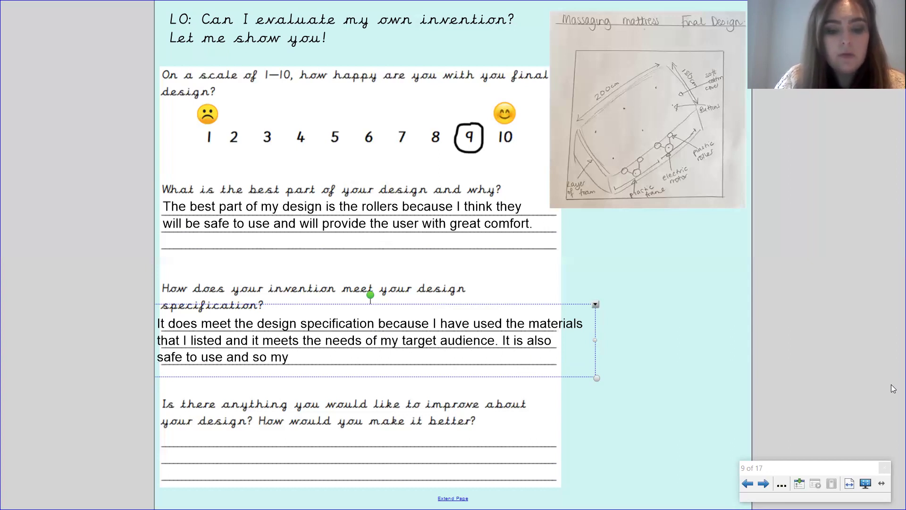
type(" target audie")
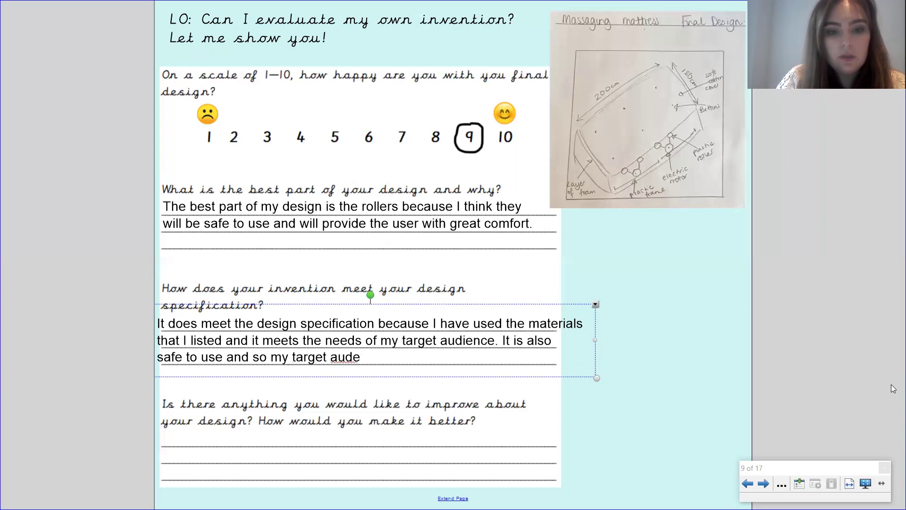
type("nce")
key("BackSpace")
key("BackSpace")
key("BackSpace")
key("BackSpace")
key("BackSpace")
key("BackSpace")
key("BackSpace")
key("BackSpace")
key("BackSpace")
key("BackSpace")
key("BackSpace")
key("BackSpace")
key("BackSpace")
key("BackSpace")
key("BackSpace")
key("BackSpace")
key("BackSpace")
key("BackSpace")
key("BackSpace")
key("BackSpace")
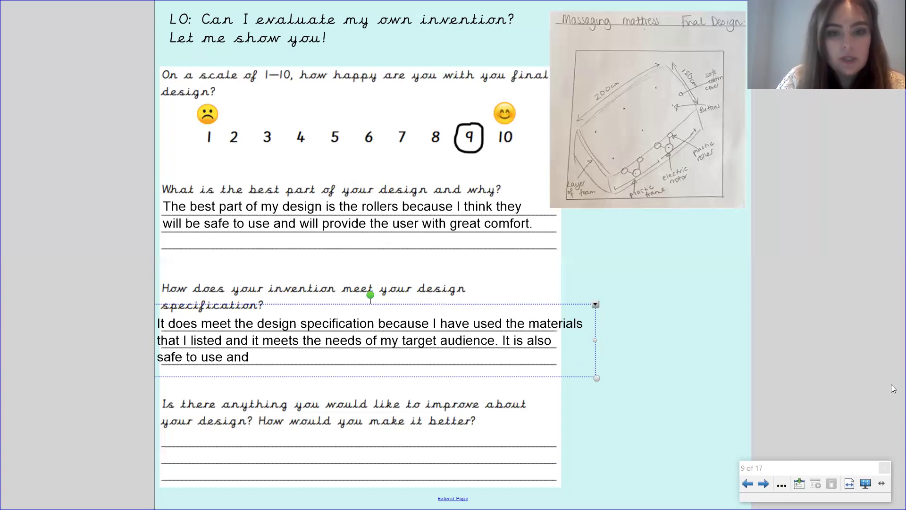
type("so this")
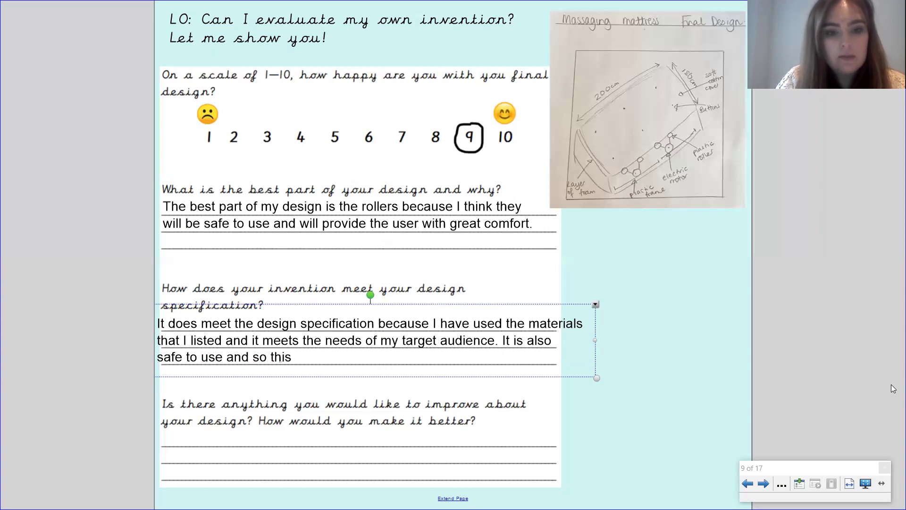
type(" does meet my spe")
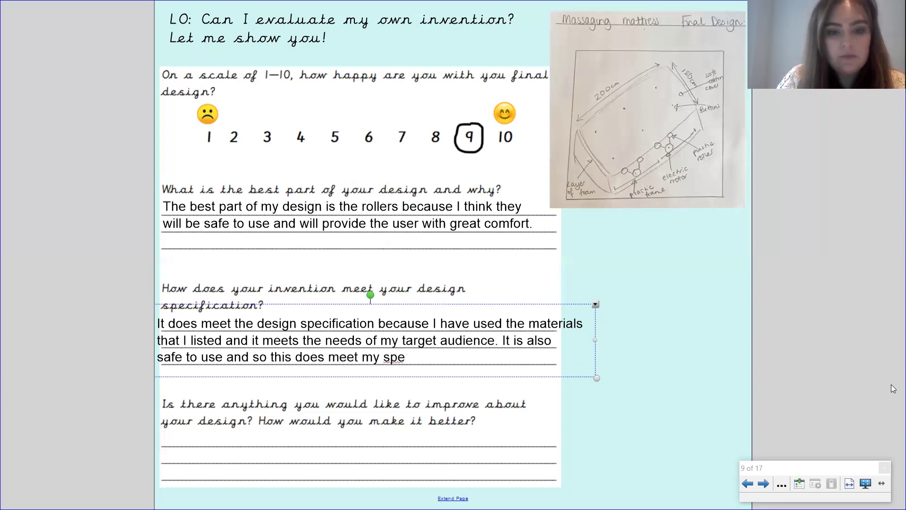
type("cification.")
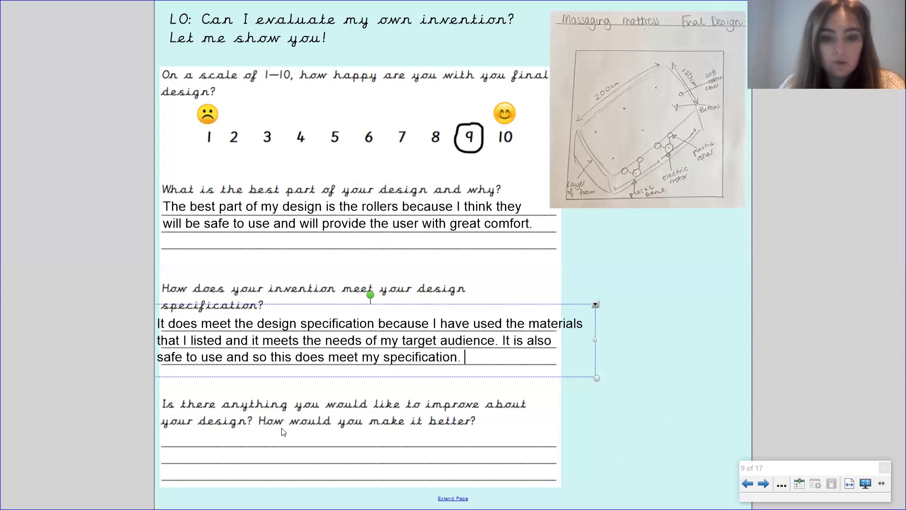
Step: Under the last question, type 'To improve my design, I could add in more rollers to improve user experience.'
left_click(171, 444)
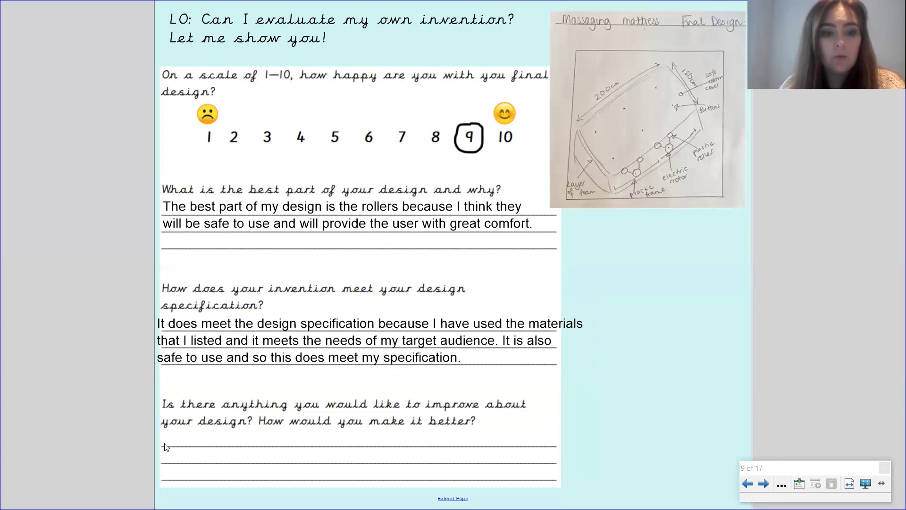
left_click(171, 442)
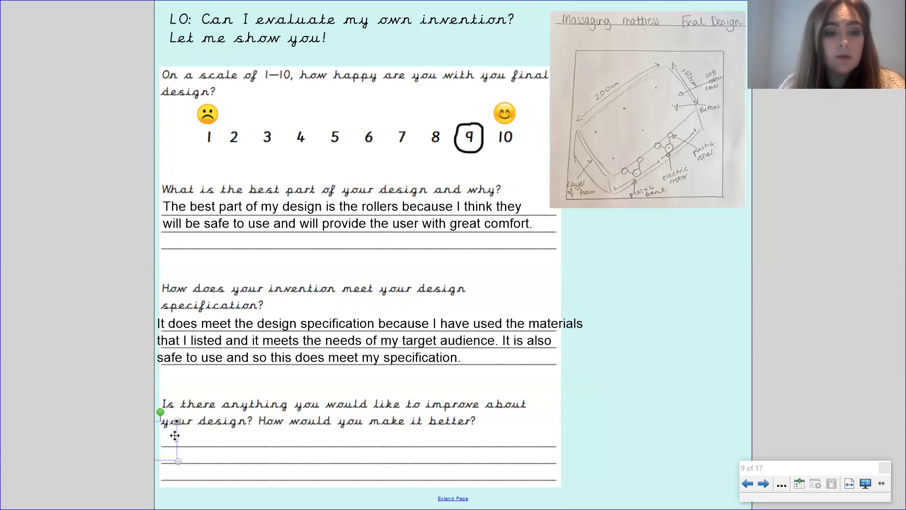
left_click_drag(176, 433, 181, 435)
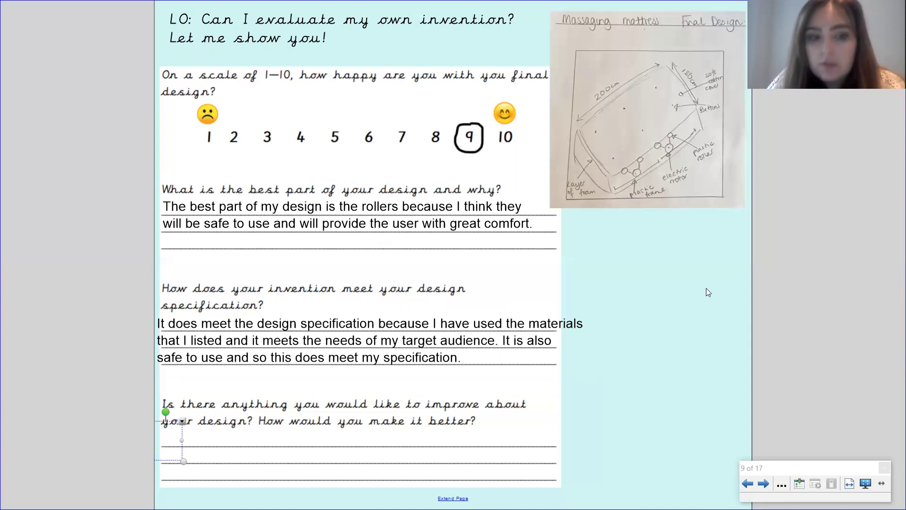
type("To")
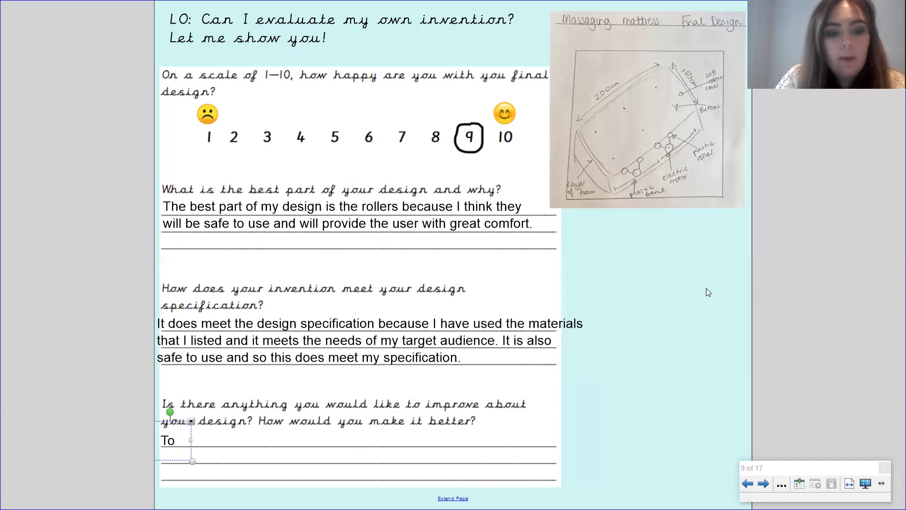
type(" improve my d")
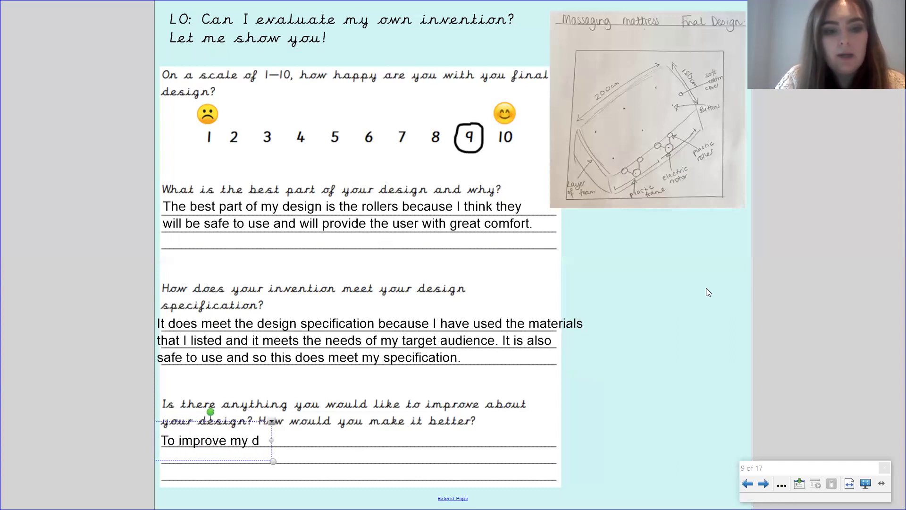
type("esign, I wi")
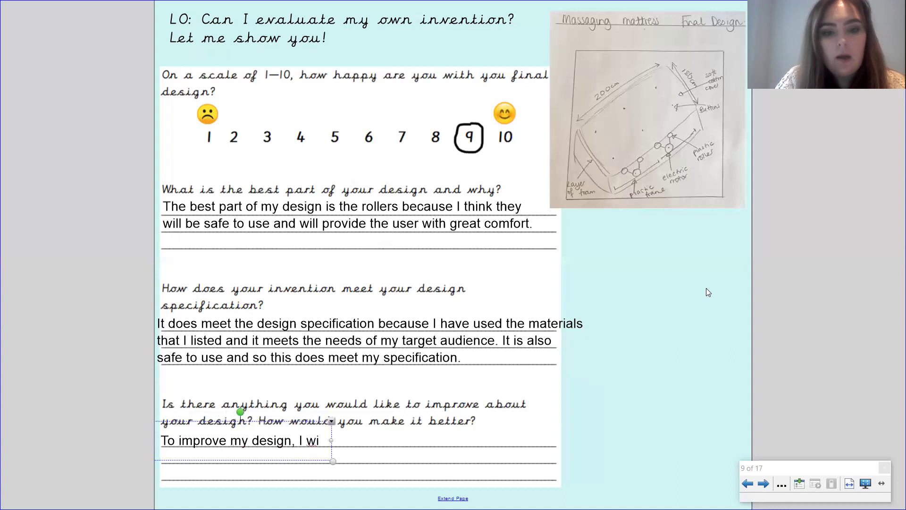
type("ll add in m")
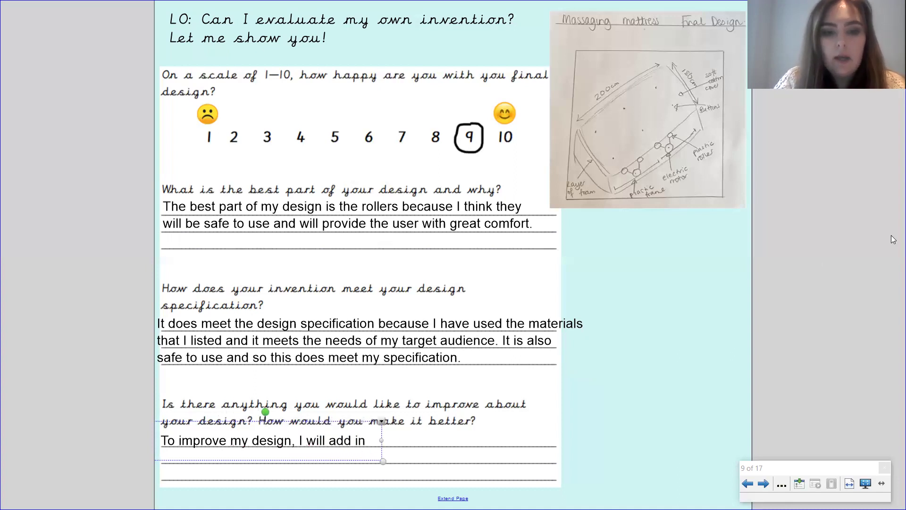
key("BackSpace")
key("BackSpace")
key("BackSpace")
key("BackSpace")
key("BackSpace")
key("BackSpace")
key("BackSpace")
key("BackSpace")
key("BackSpace")
key("BackSpace")
key("BackSpace")
key("BackSpace")
key("BackSpace")
type("could add in more roll")
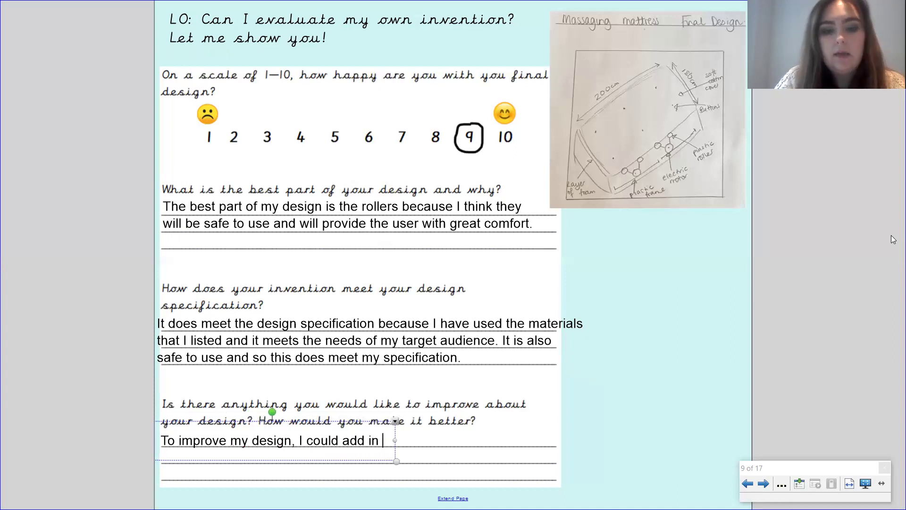
type("ers ")
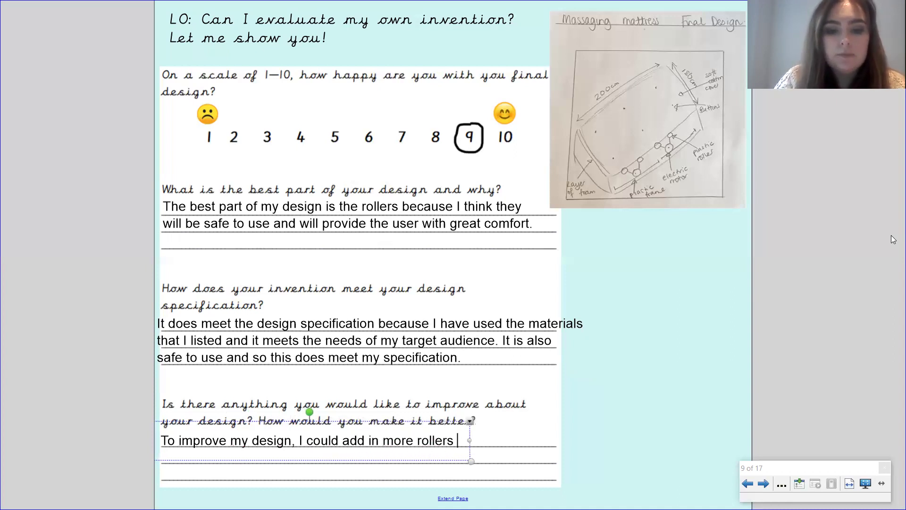
type("to improve ")
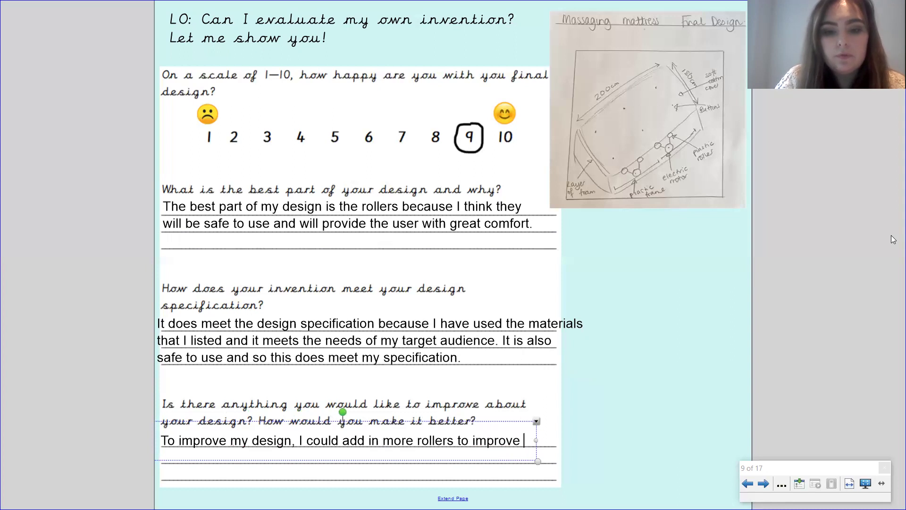
type("user e")
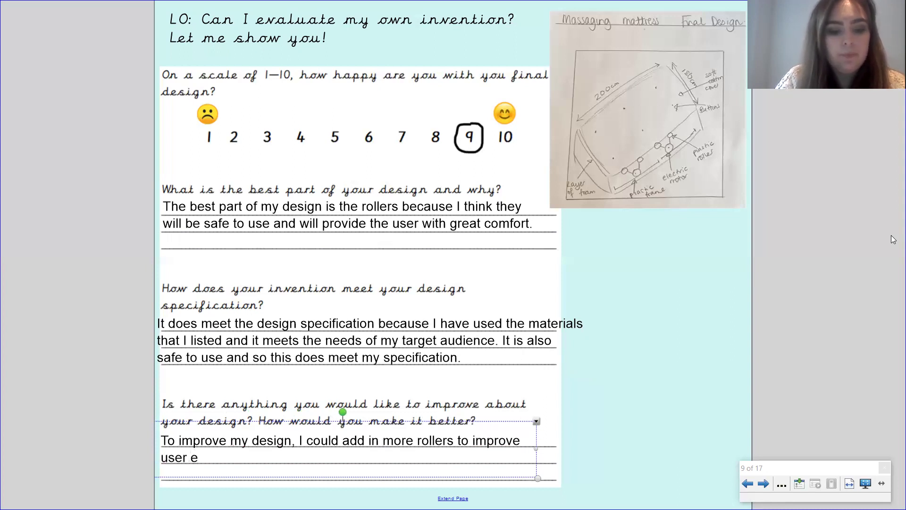
type("xperience.")
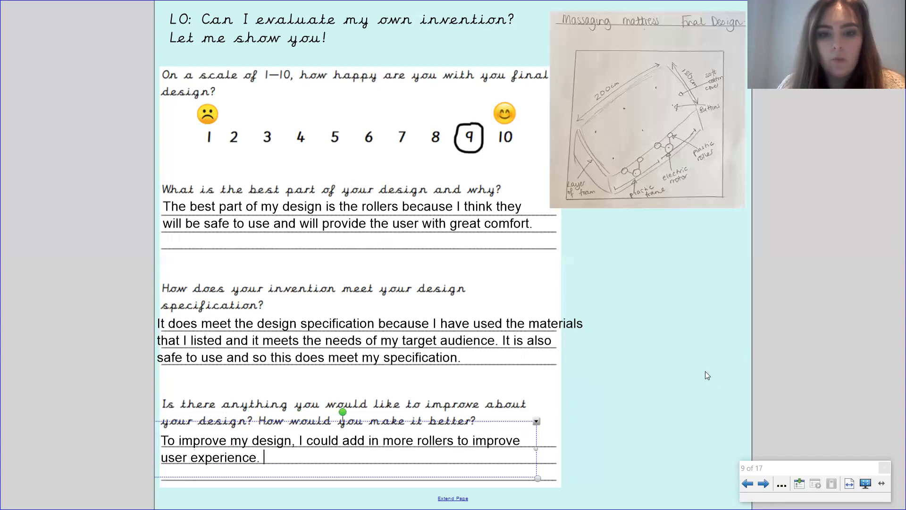
left_click(314, 172)
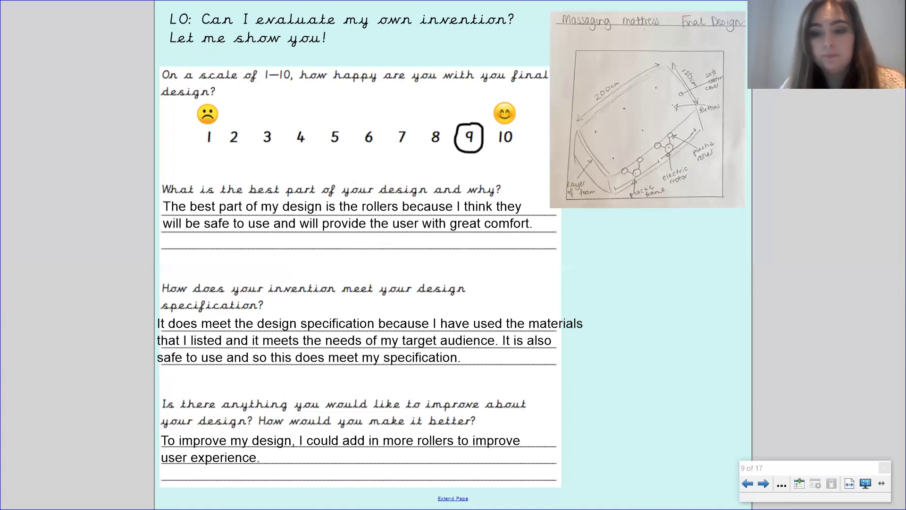
Step: Go to page 10, the blank task page about evaluating the invention and uploading to Tapestry
left_click(762, 485)
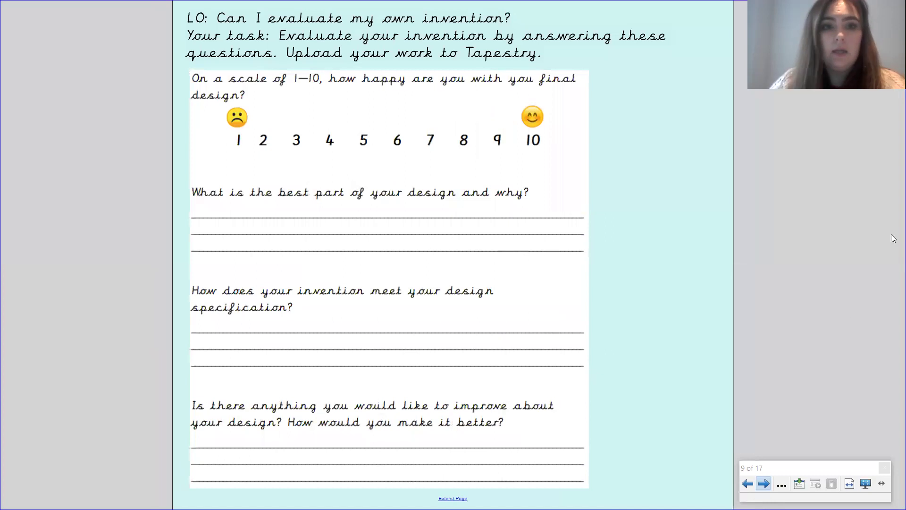